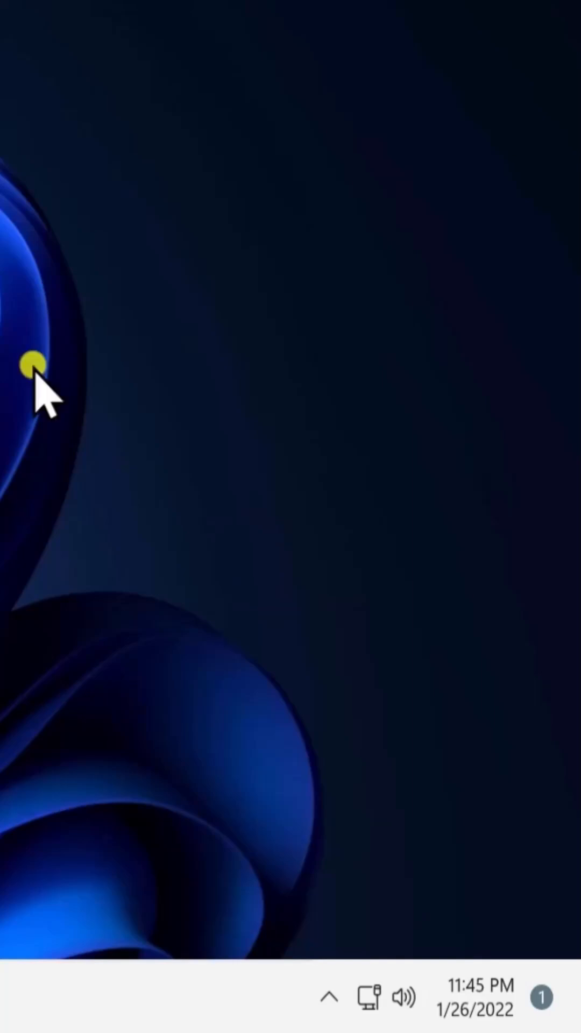
Show the hidden notification-area icons flyout from the Windows 11 taskbar.
click(328, 996)
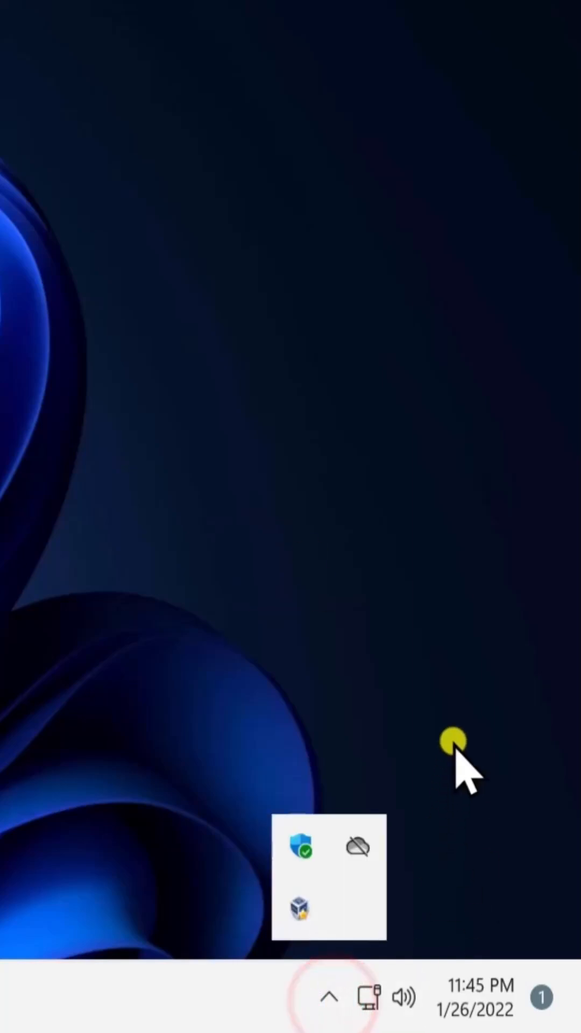
click(468, 682)
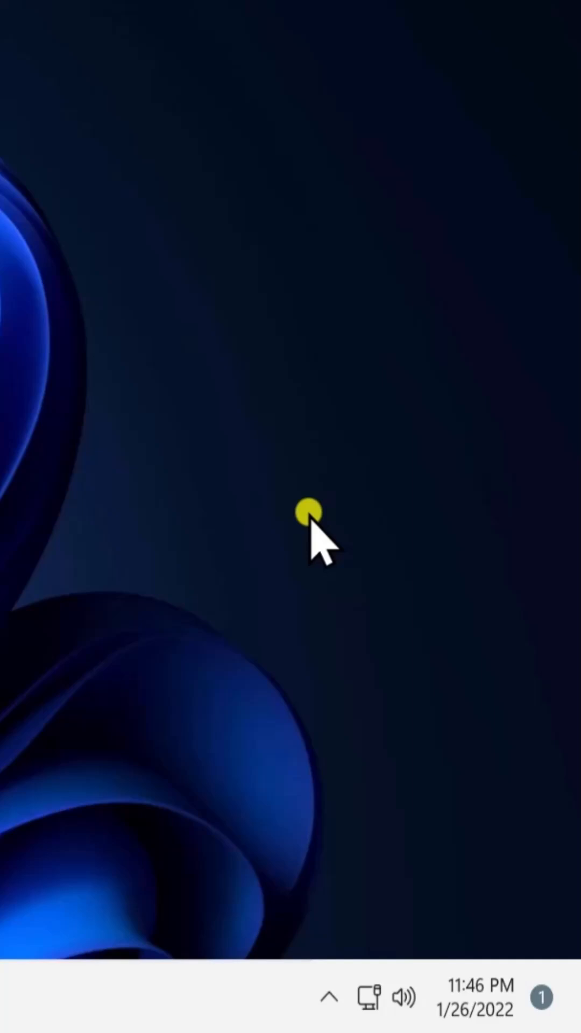
click(326, 996)
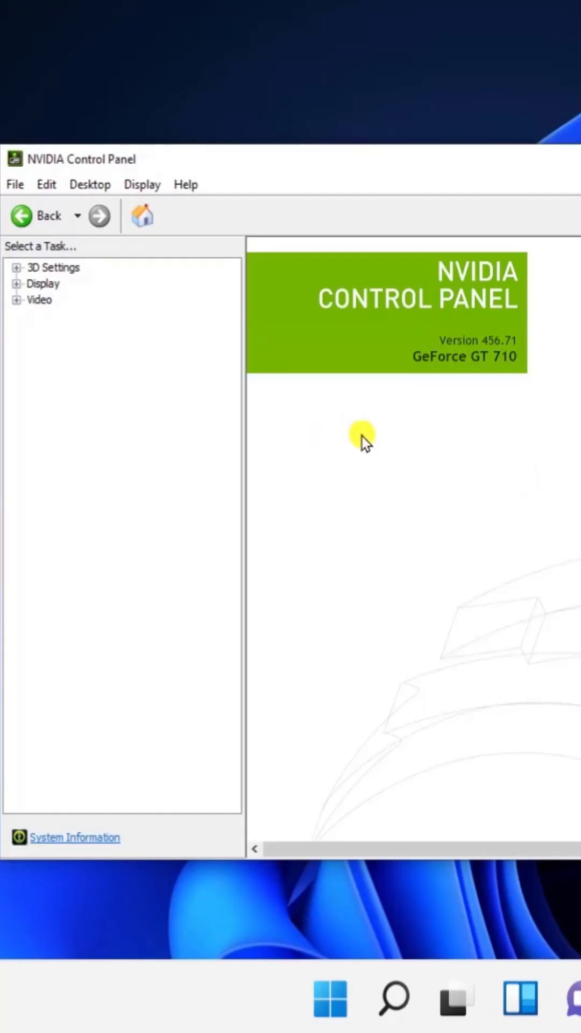
Expand the Display category in the NVIDIA Control Panel task tree.
click(14, 283)
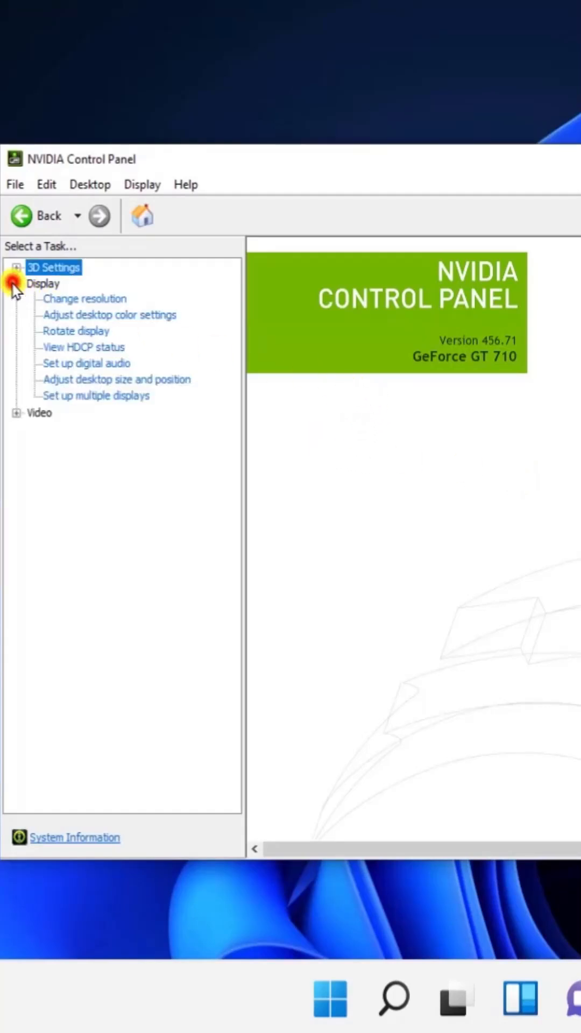
Set desktop colour to Use NVIDIA settings and adjust the Brightness slider near 50%.
click(92, 316)
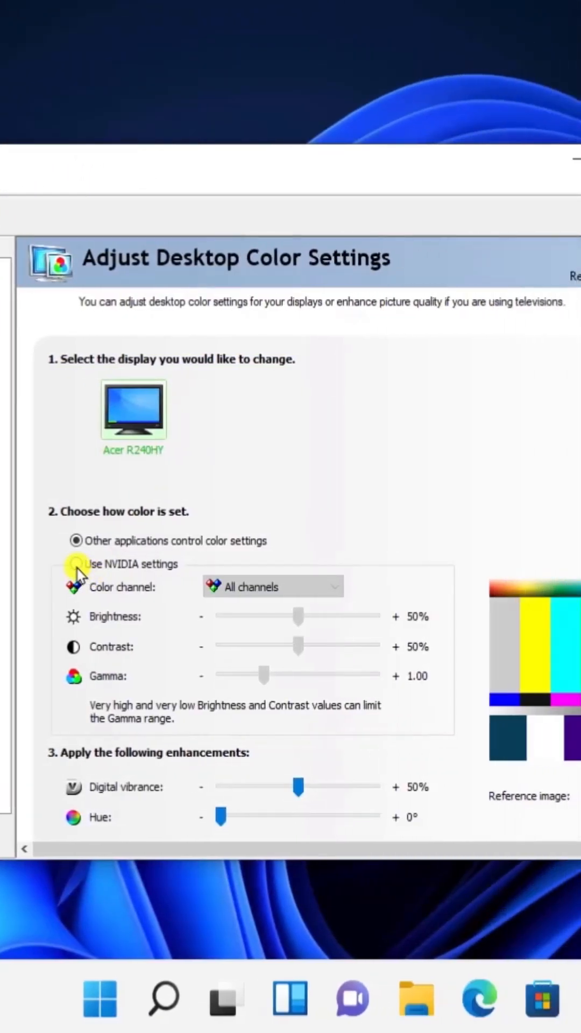
click(75, 565)
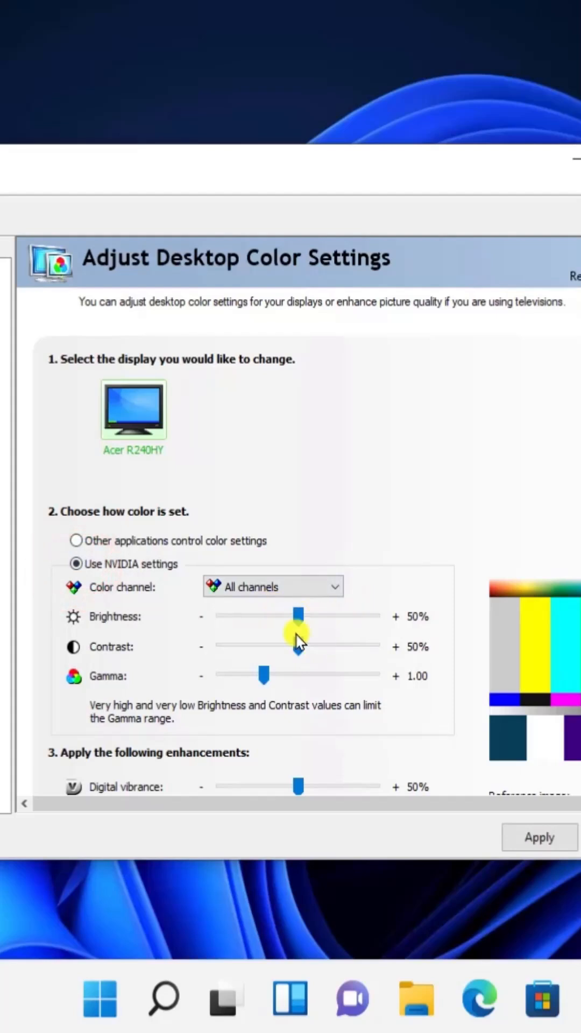
drag(297, 617, 283, 625)
scroll(291, 516, down, 5)
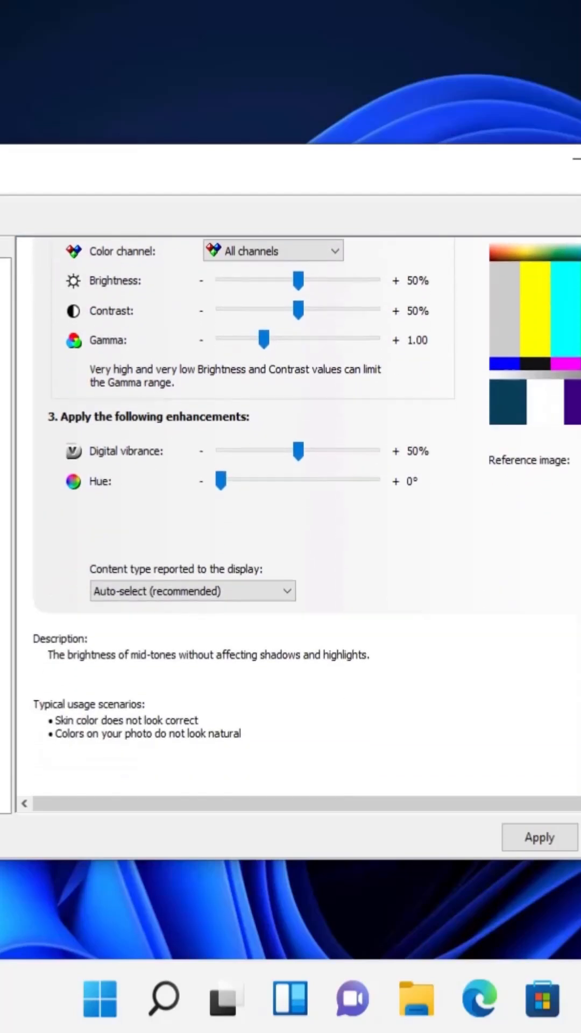
scroll(480, 609, up, 5)
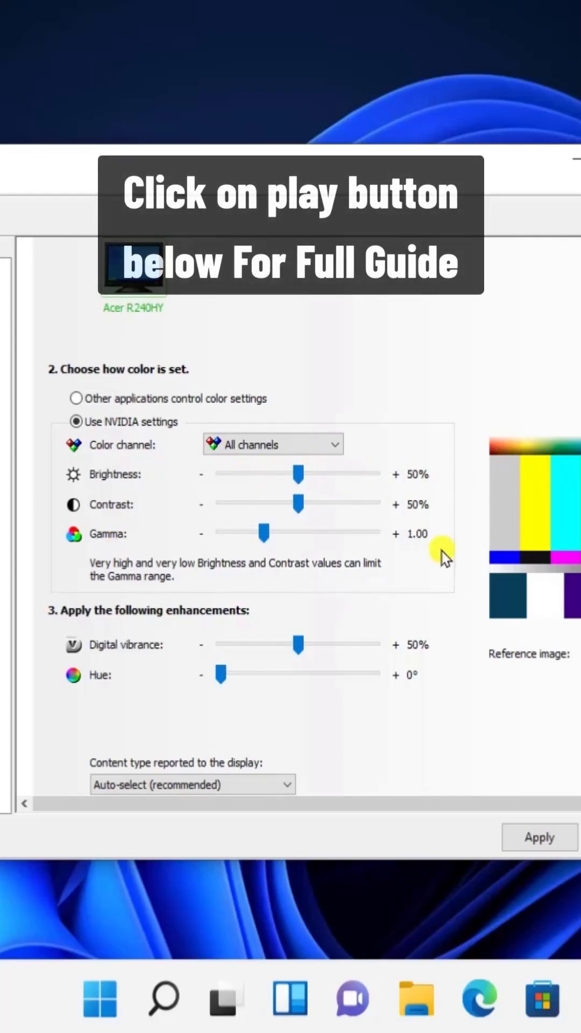
Apply the NVIDIA colour settings and close the NVIDIA Control Panel.
click(536, 837)
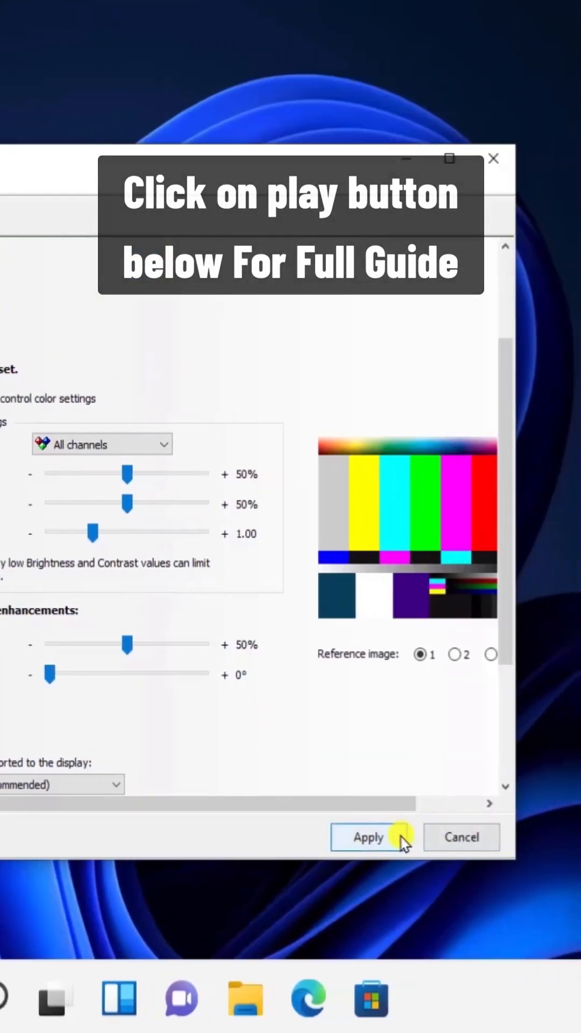
click(484, 837)
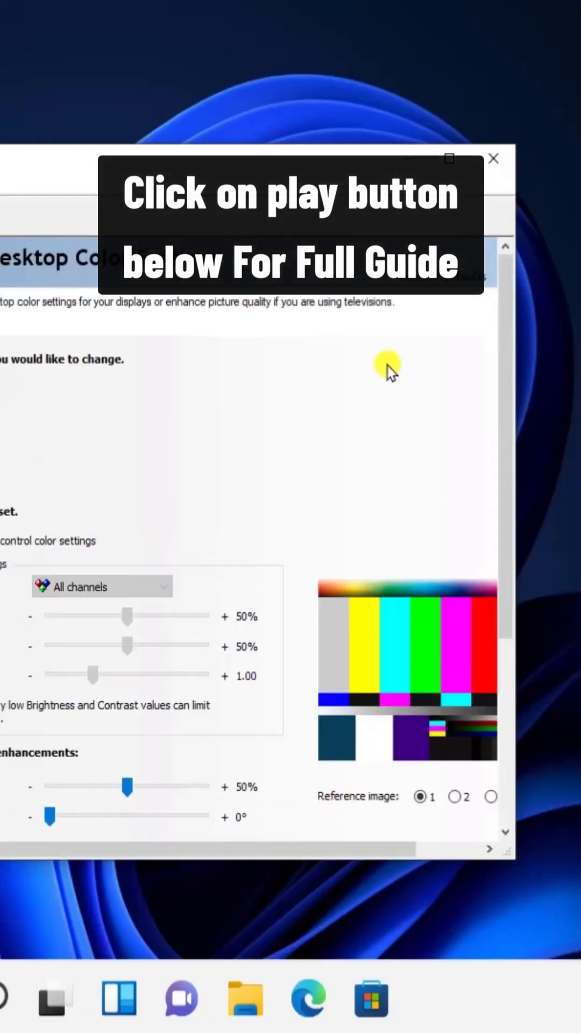
click(493, 159)
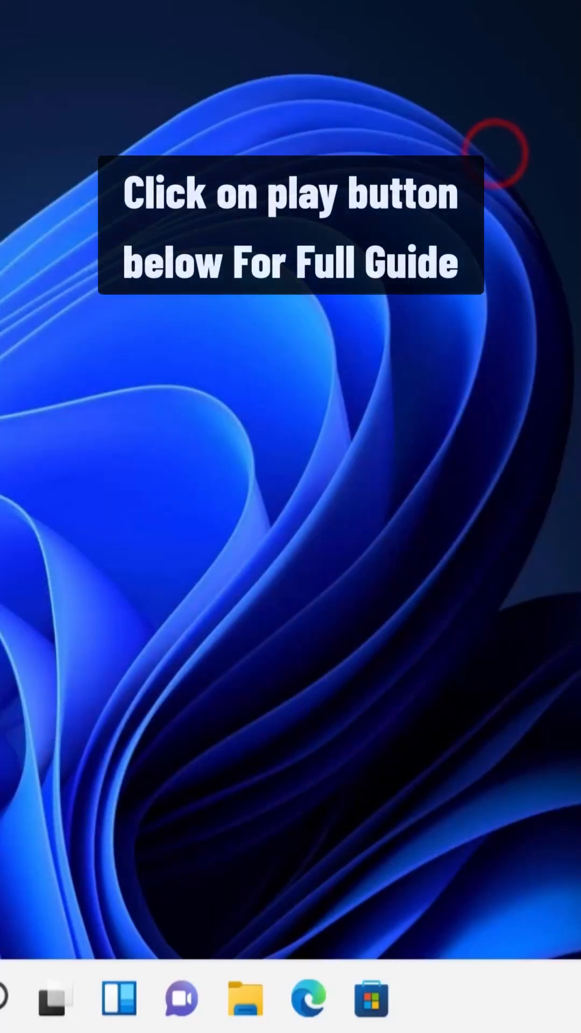